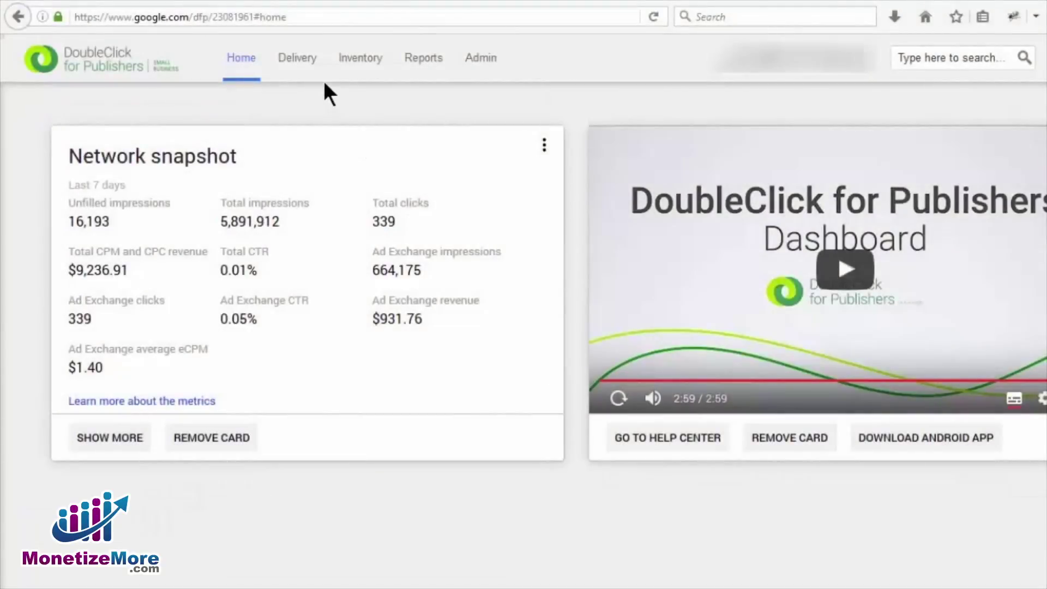
Open the All creatives list under the Delivery section.
left_click(304, 68)
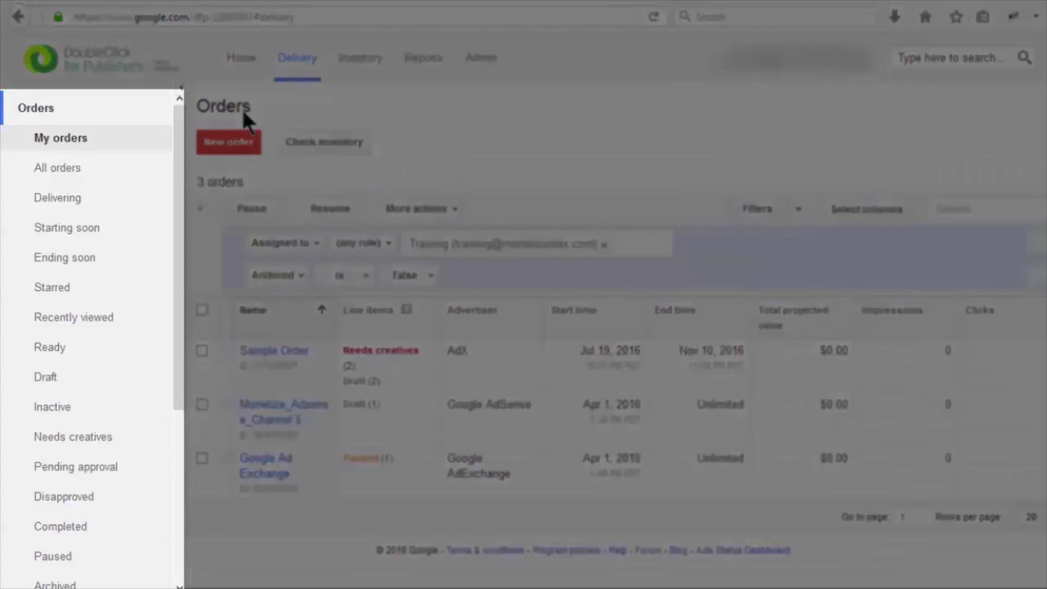
left_click_drag(180, 150, 184, 338)
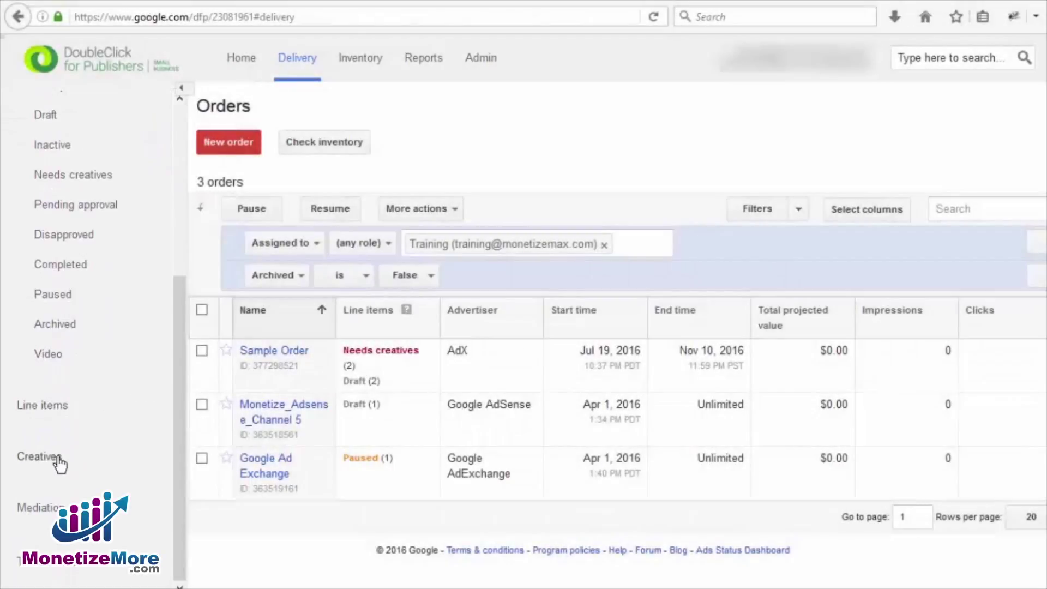
left_click(55, 458)
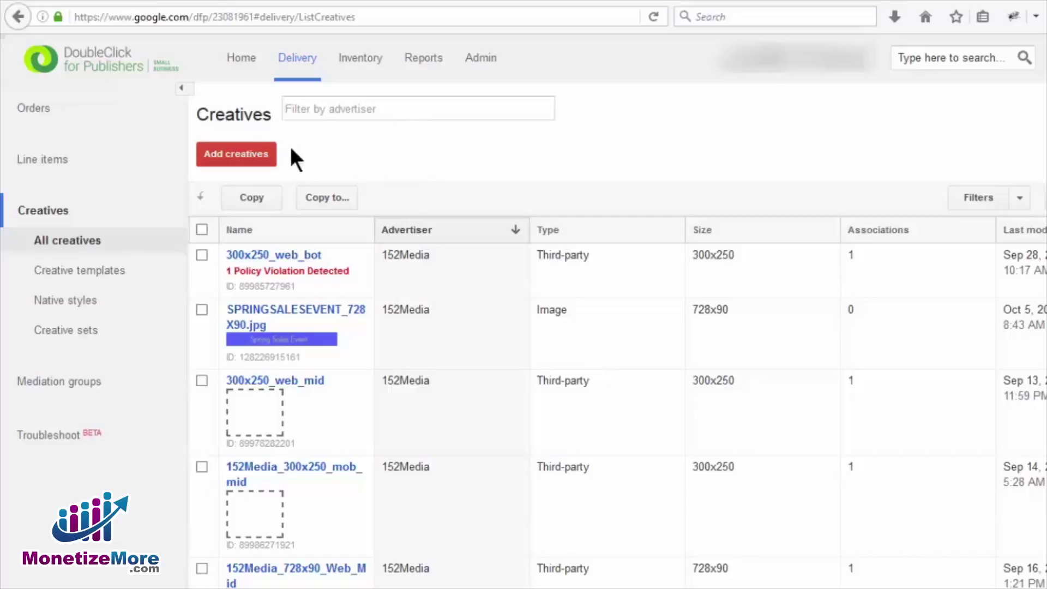
Add a new creative with 495Communications as the advertiser and continue to setup.
left_click(247, 156)
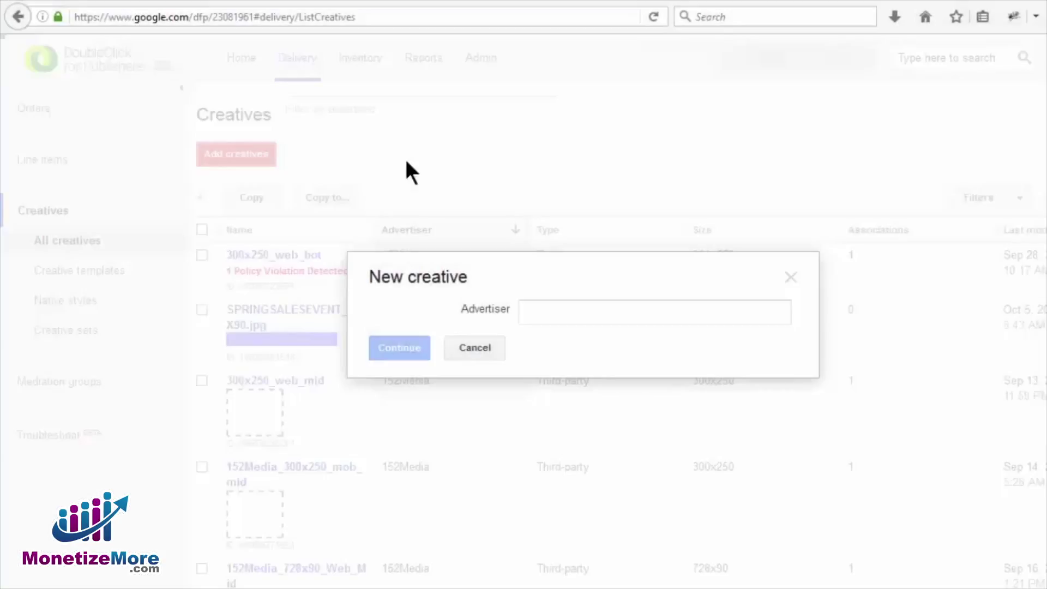
left_click(566, 309)
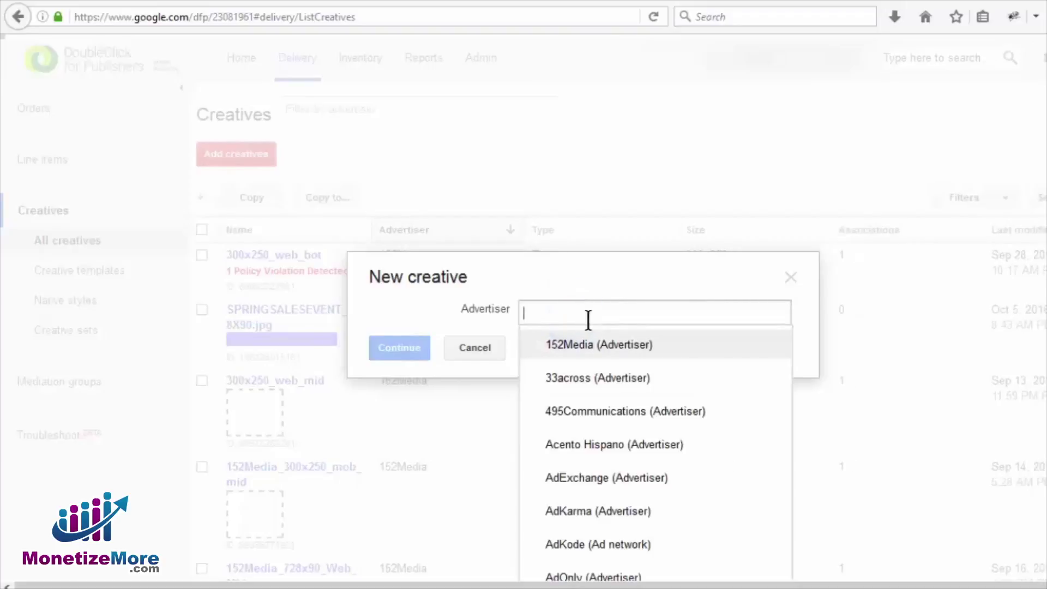
left_click(601, 407)
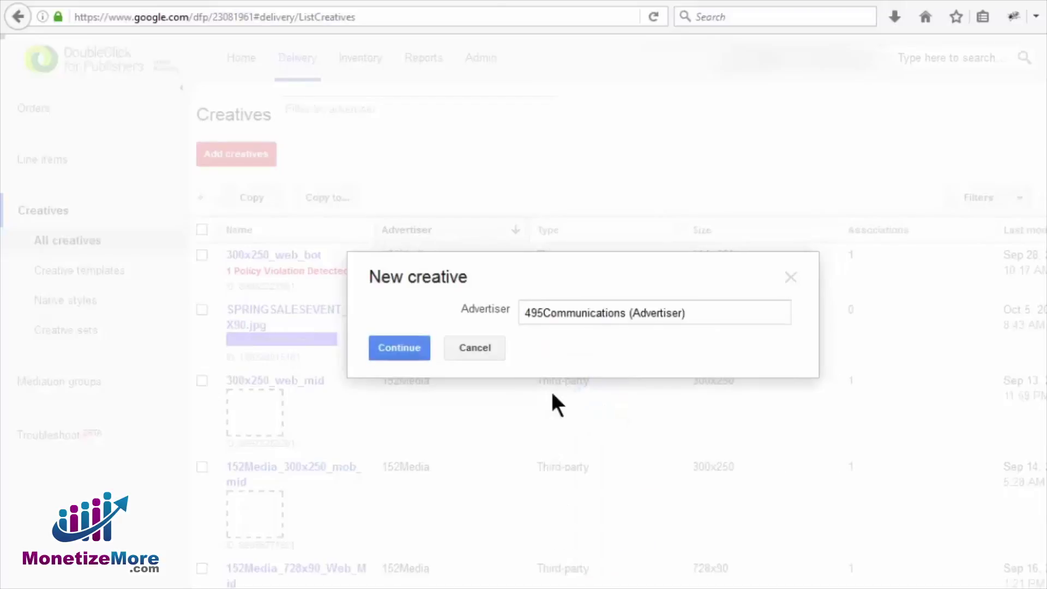
left_click(412, 356)
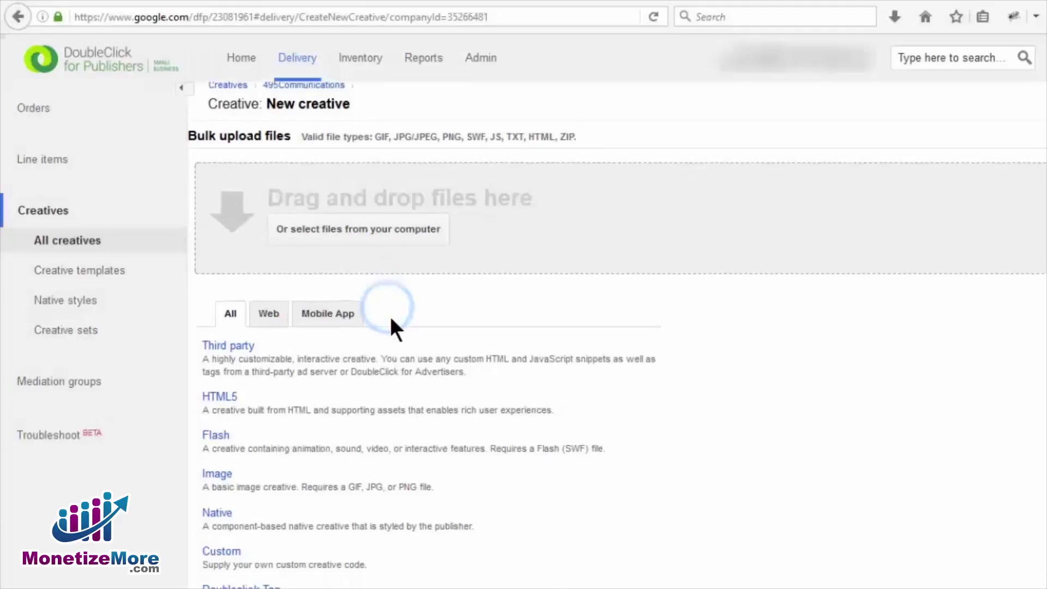
scroll(370, 321, "down", 2)
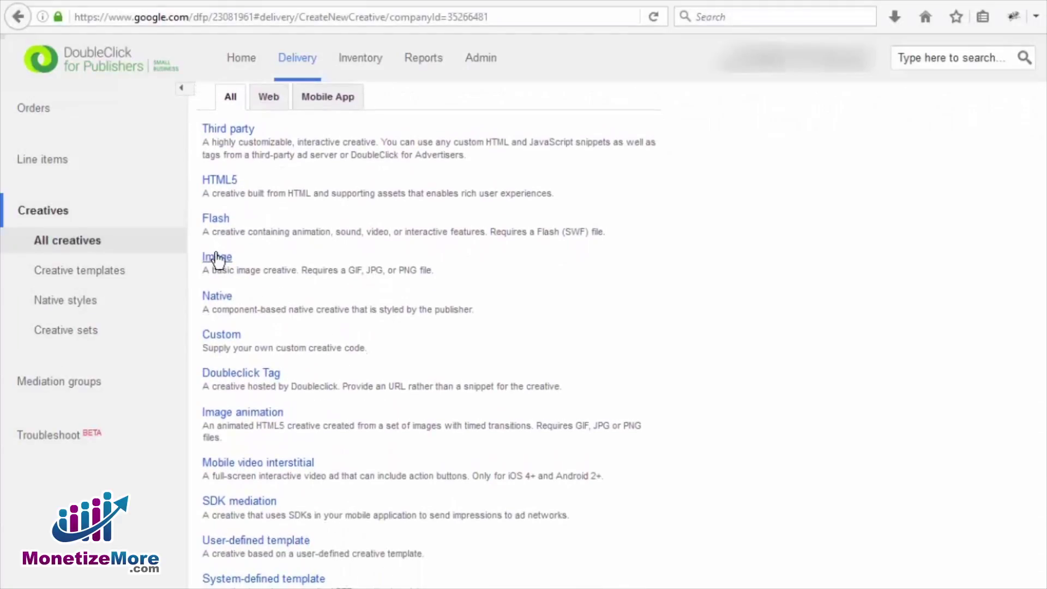
Choose Image as the creative type to get a blank Image form.
left_click(218, 261)
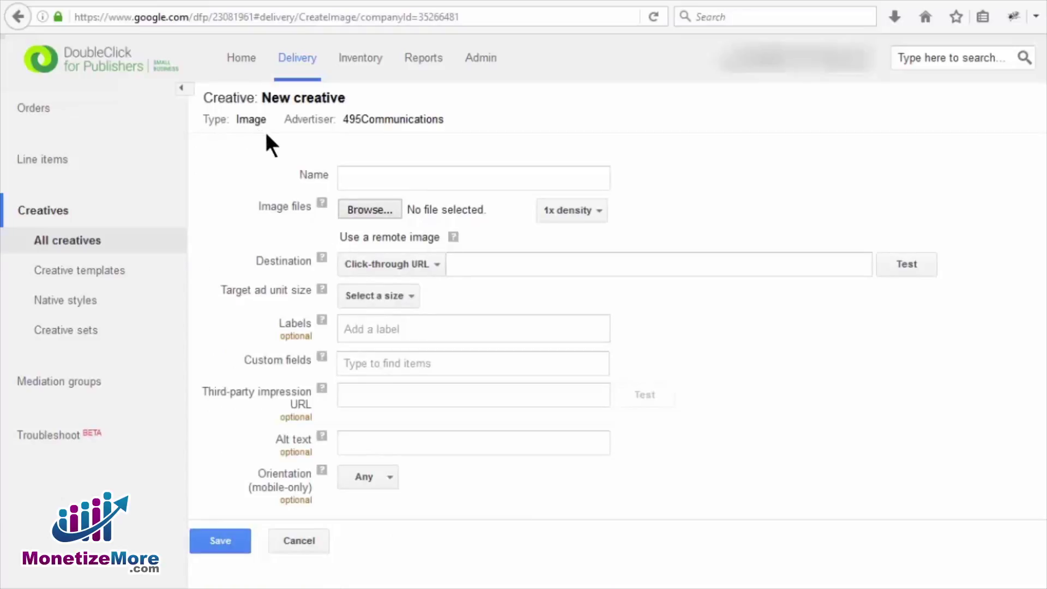
Enter SPRINGSALESEVENT_728X90.jpg as the creative's name.
left_click(375, 175)
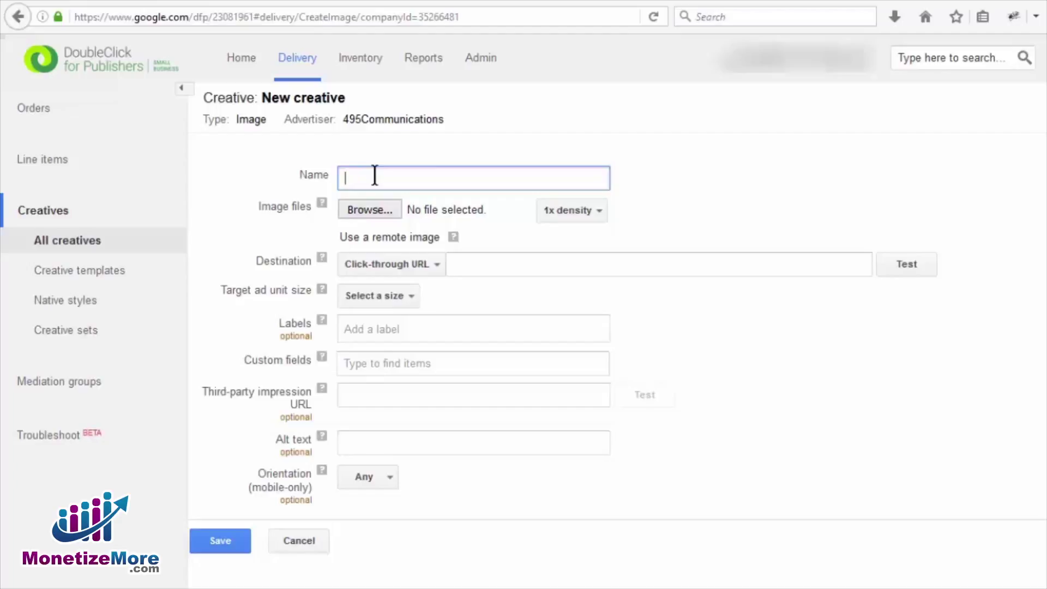
type("SPRING")
type("SALESEVENT")
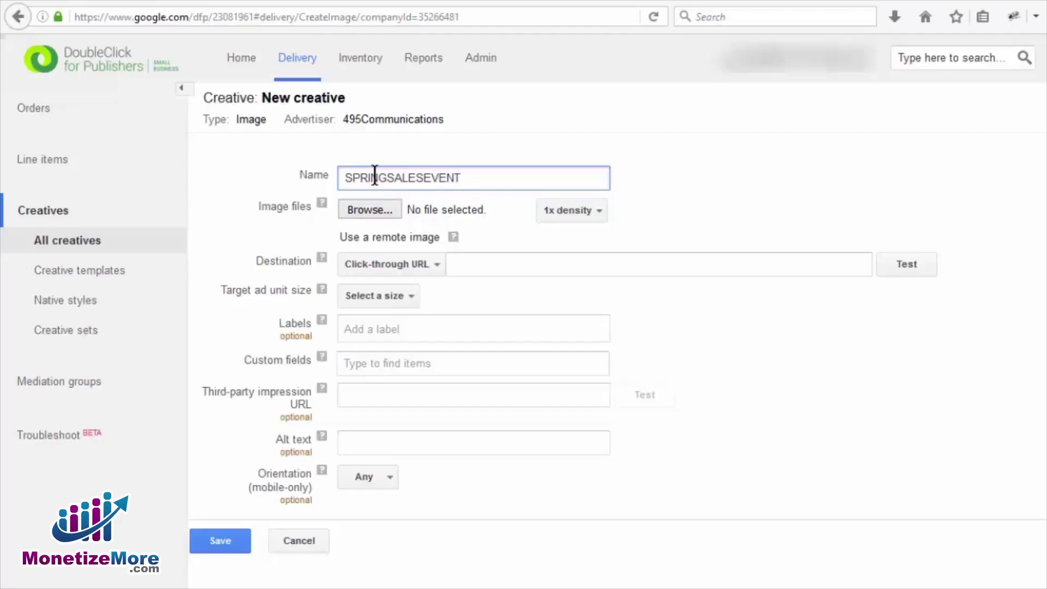
type("_728")
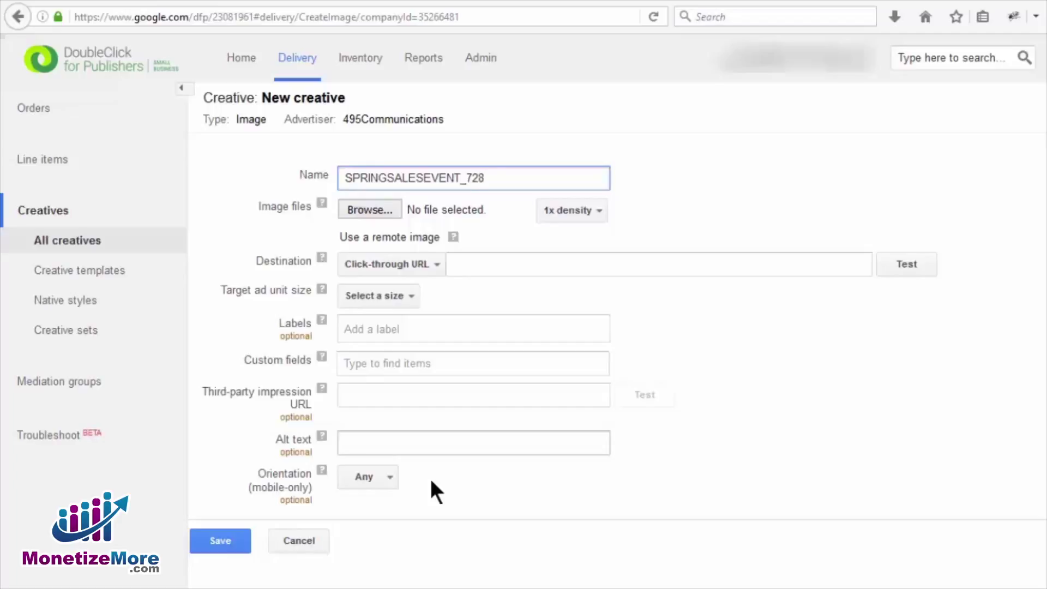
type("X90.jpg")
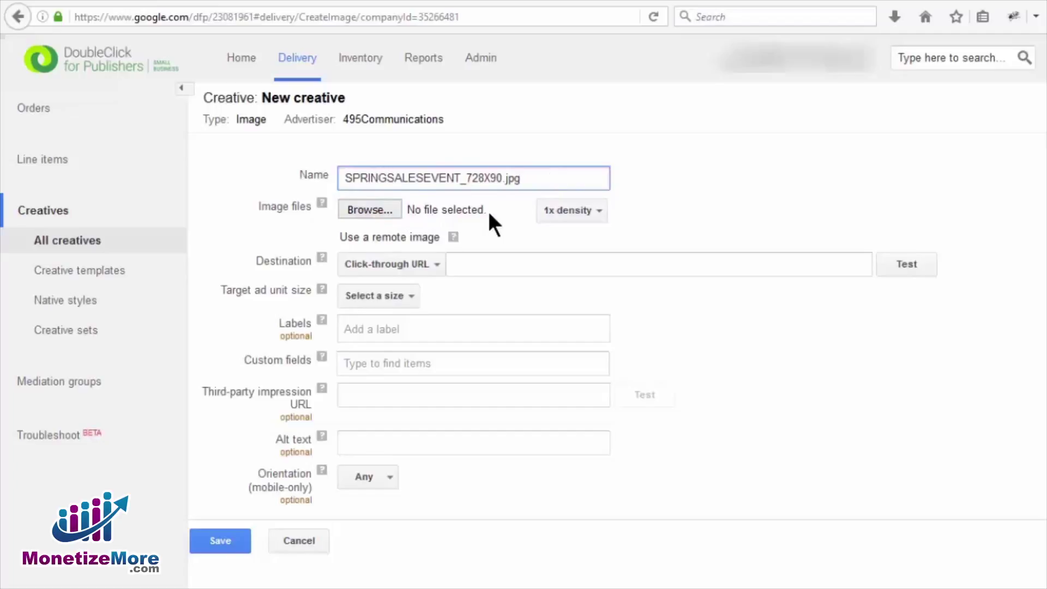
Upload the SpringSalesEvent.jpg banner and set the click-through URL to google.com.
left_click(381, 209)
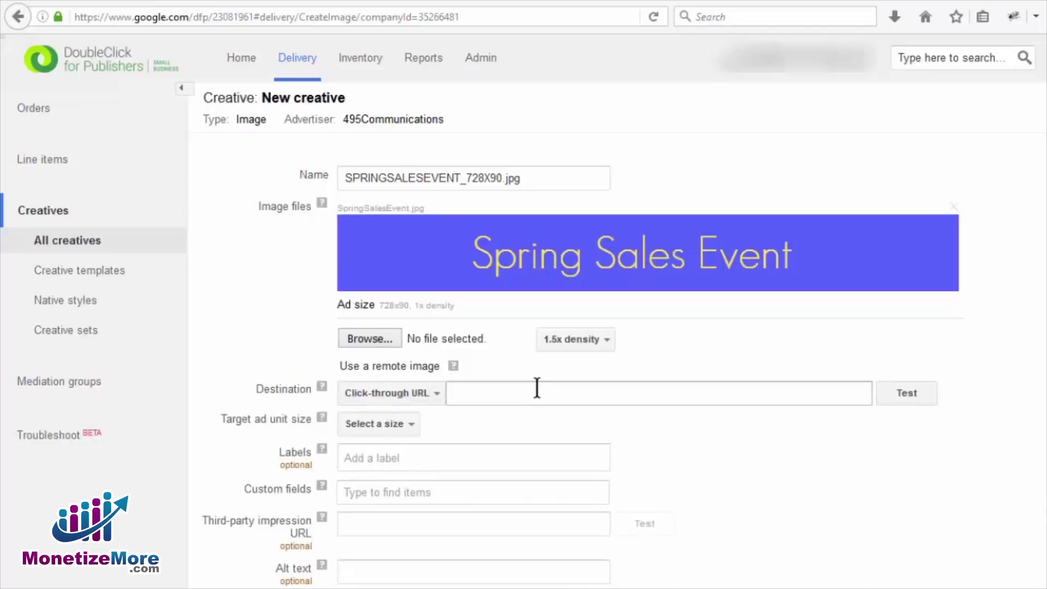
left_click(496, 393)
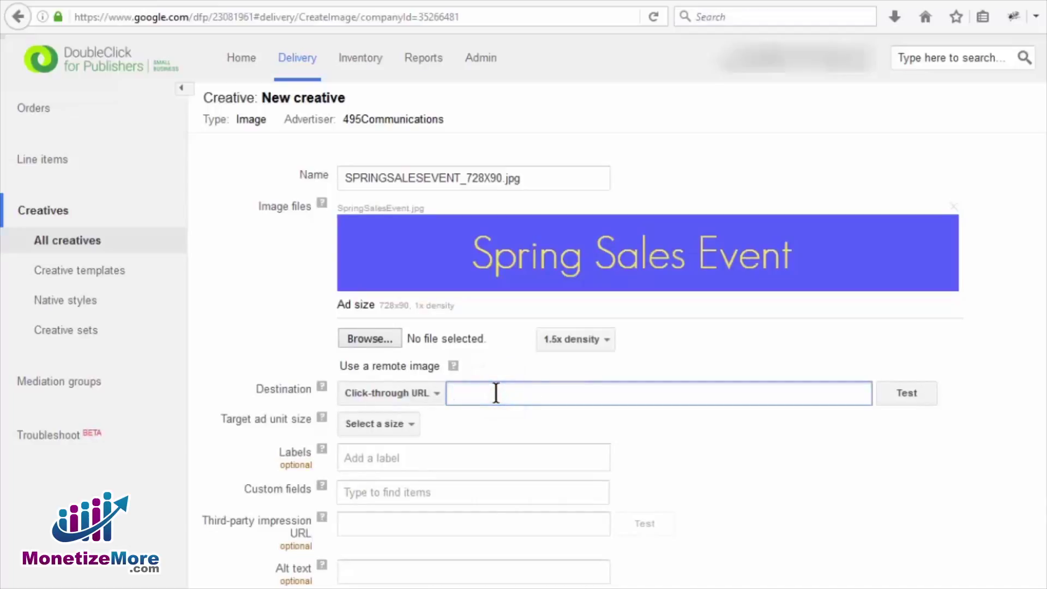
type("google.com")
left_click(676, 434)
Set the target ad unit size to 728x90 and review the custom fields suggestions.
scroll(680, 426, "down", 2)
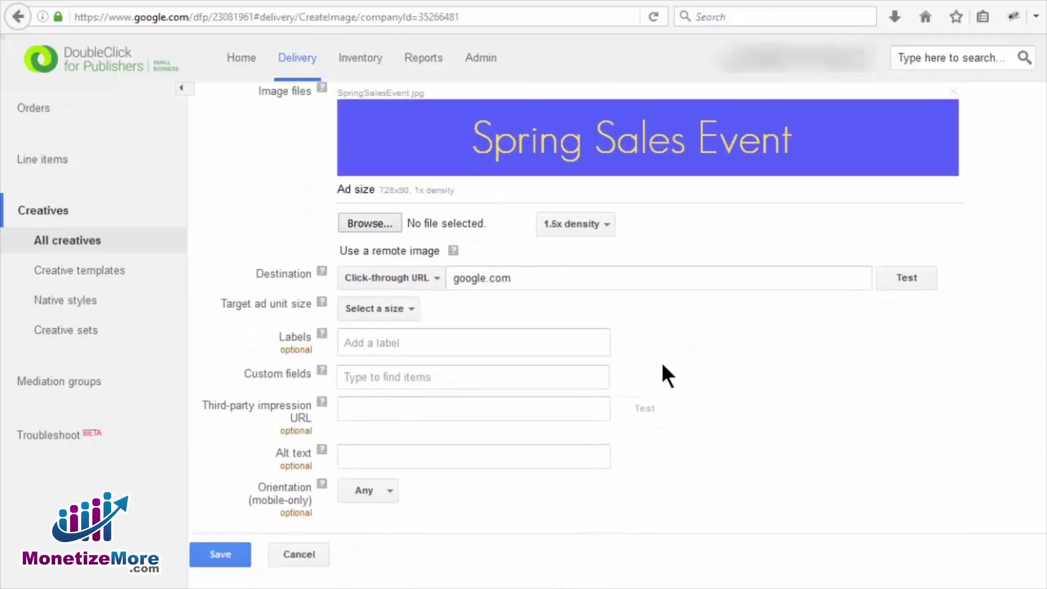
left_click(412, 309)
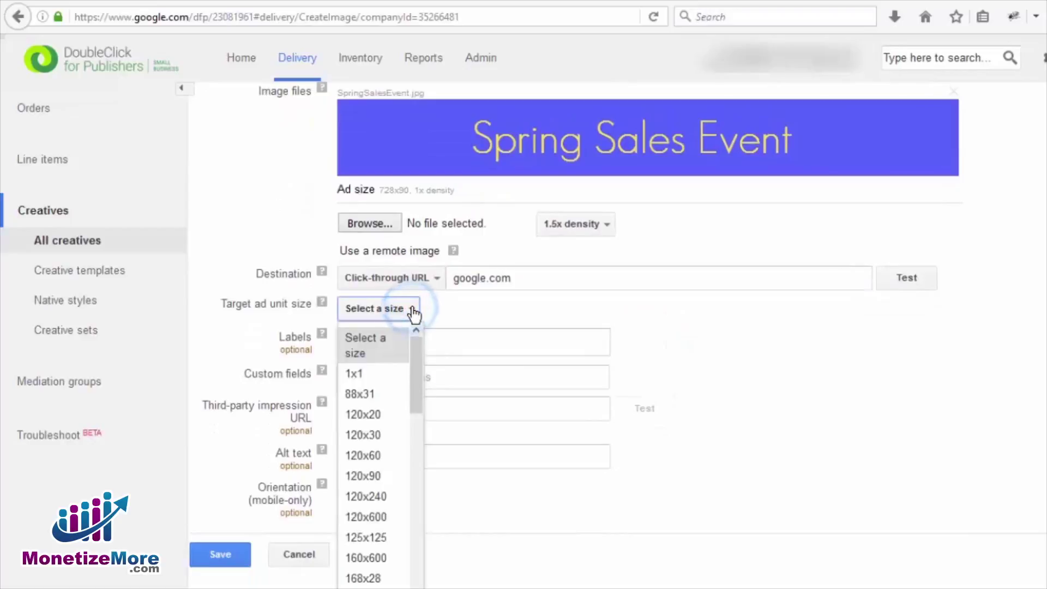
left_click_drag(421, 348, 423, 546)
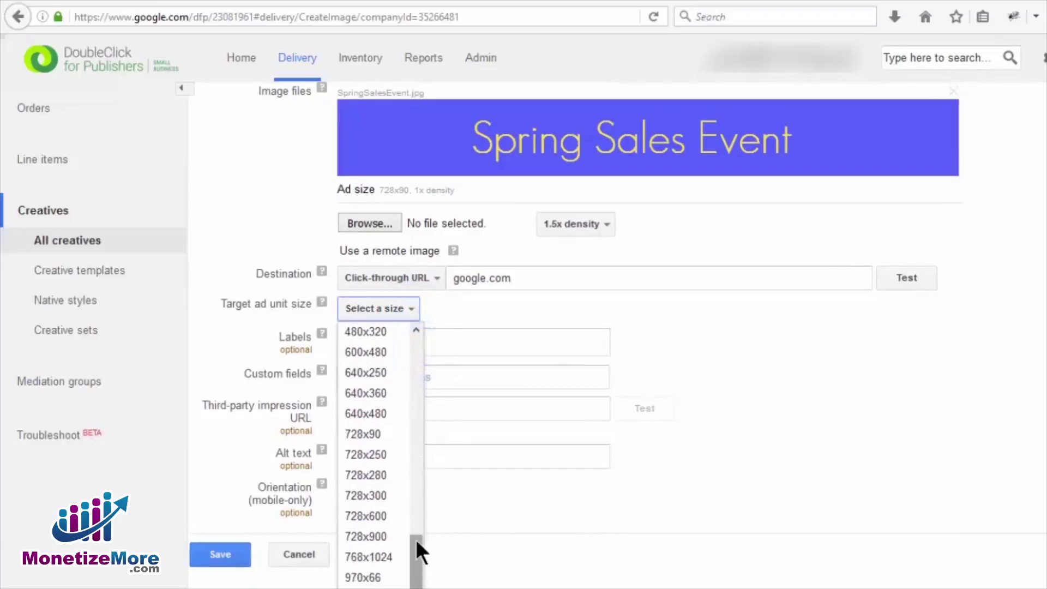
left_click(365, 434)
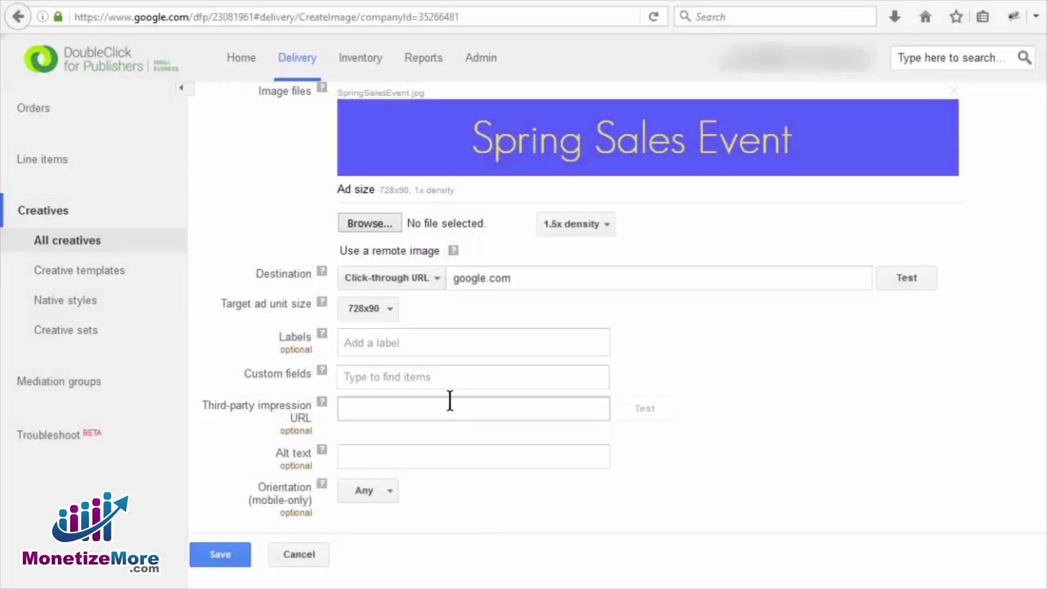
left_click(402, 376)
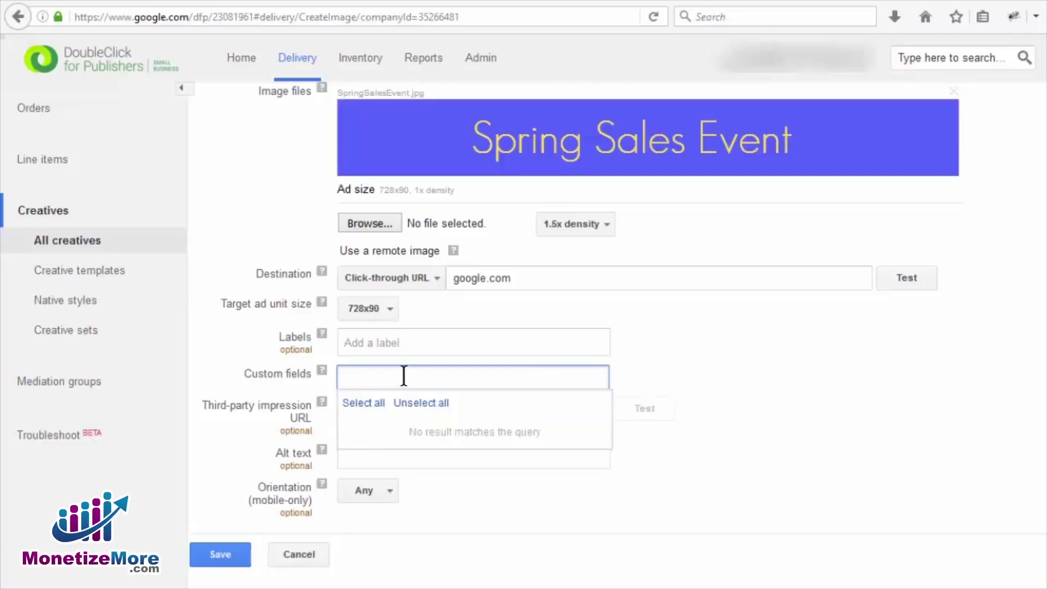
left_click(640, 365)
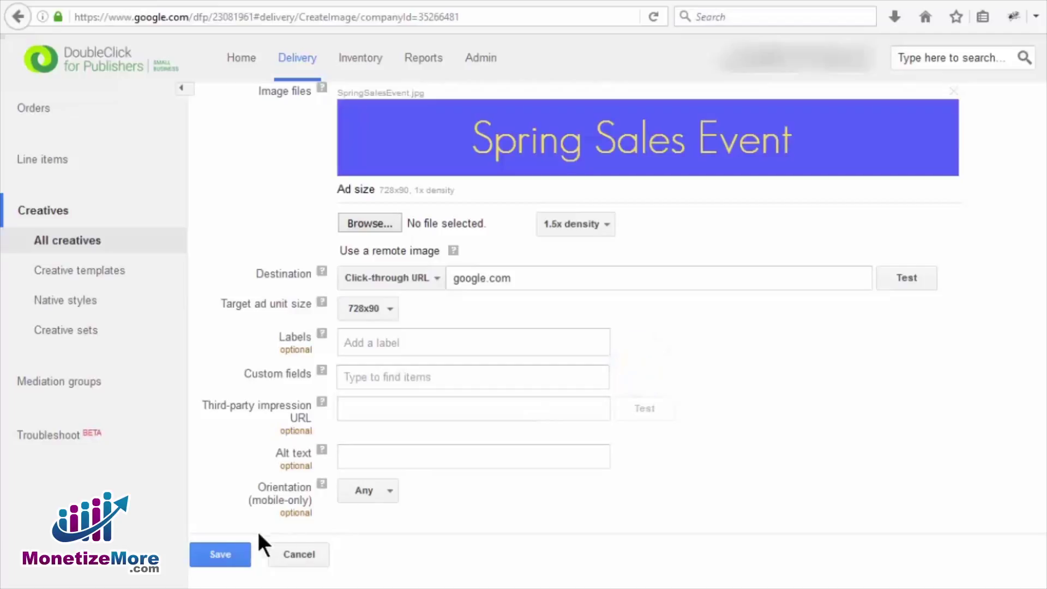
Save the SPRINGSALESEVENT_728X90.jpg image creative.
left_click(228, 556)
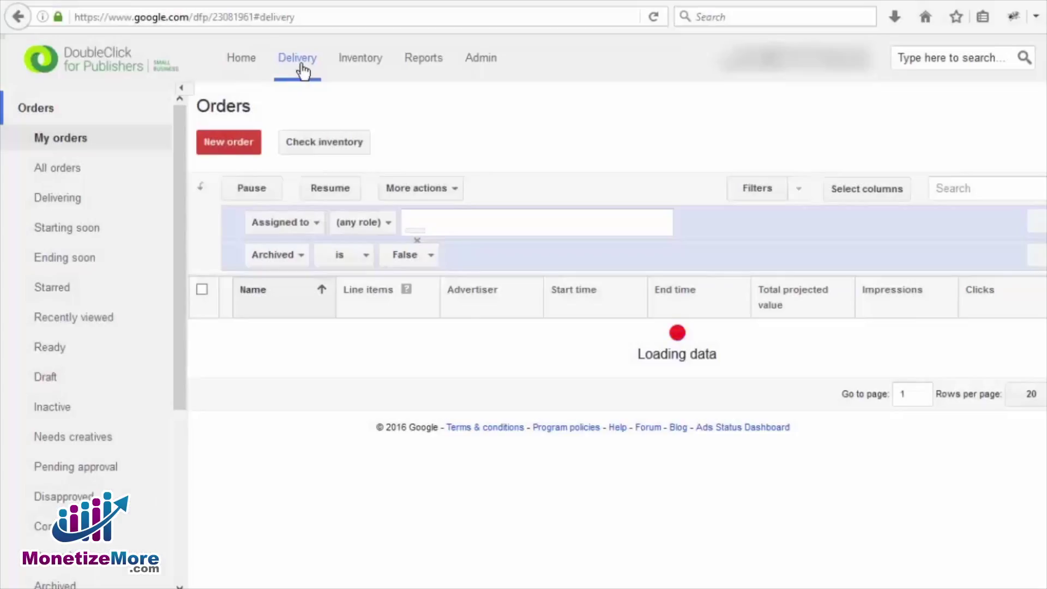
Scroll the Delivery sidebar down to reach the Creatives link.
left_click_drag(182, 198, 73, 468)
From the Creatives list, add a new creative for advertiser 33across and continue.
left_click(61, 464)
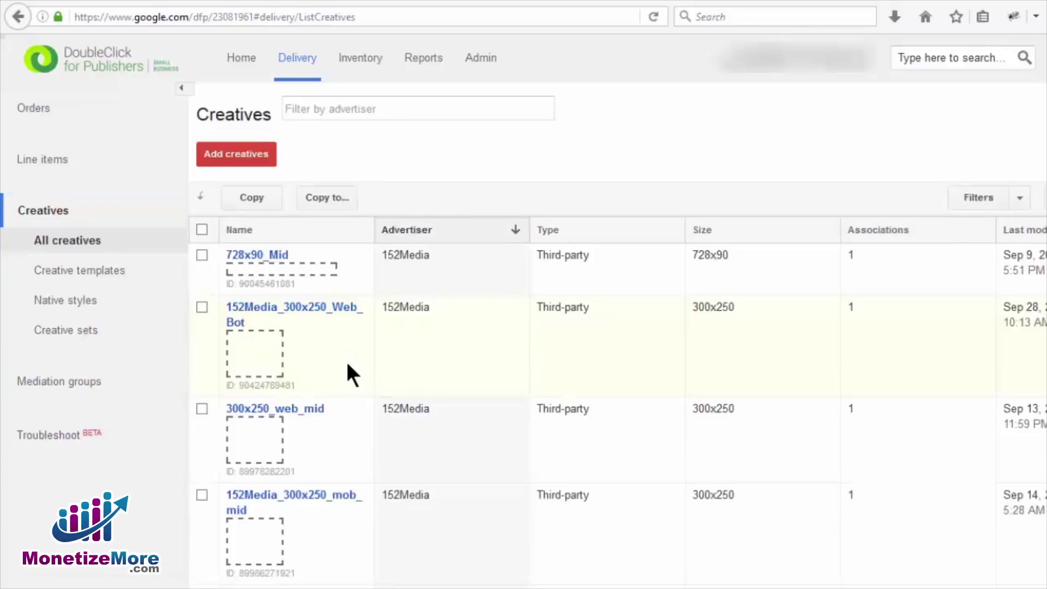
left_click(237, 156)
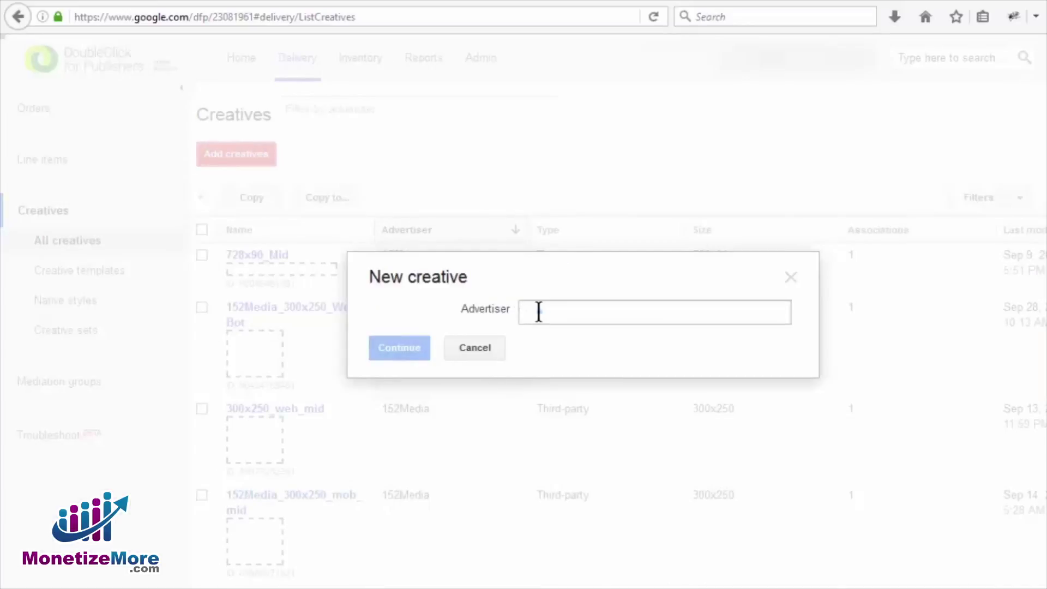
left_click(538, 312)
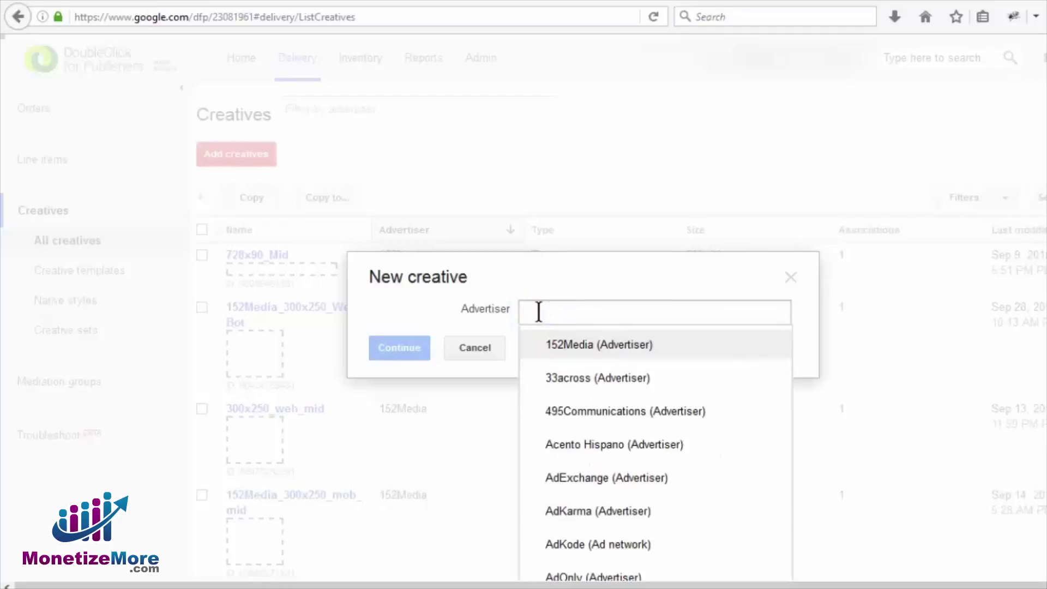
left_click(577, 376)
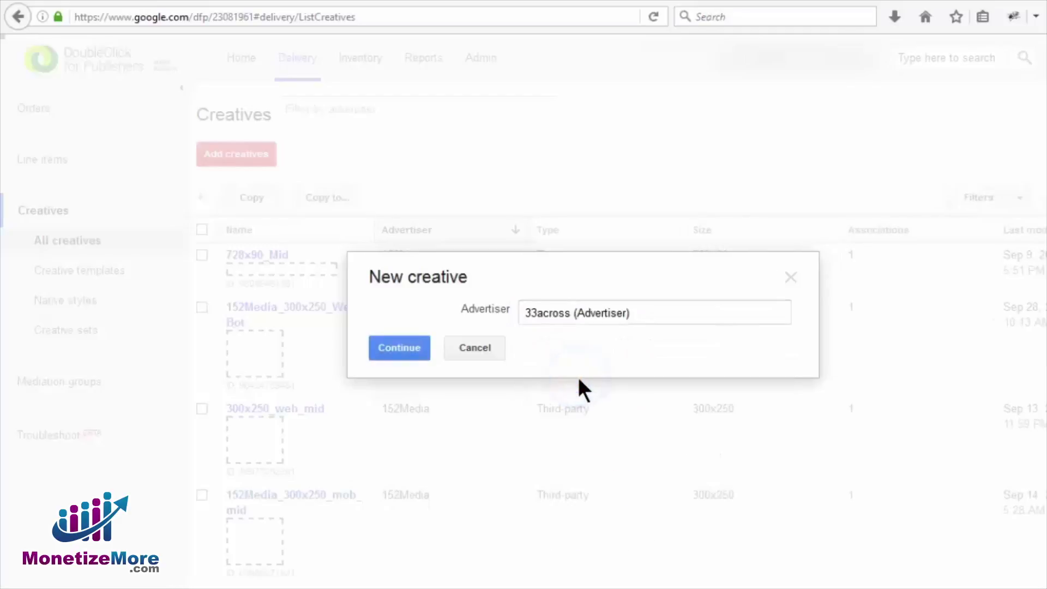
left_click(400, 353)
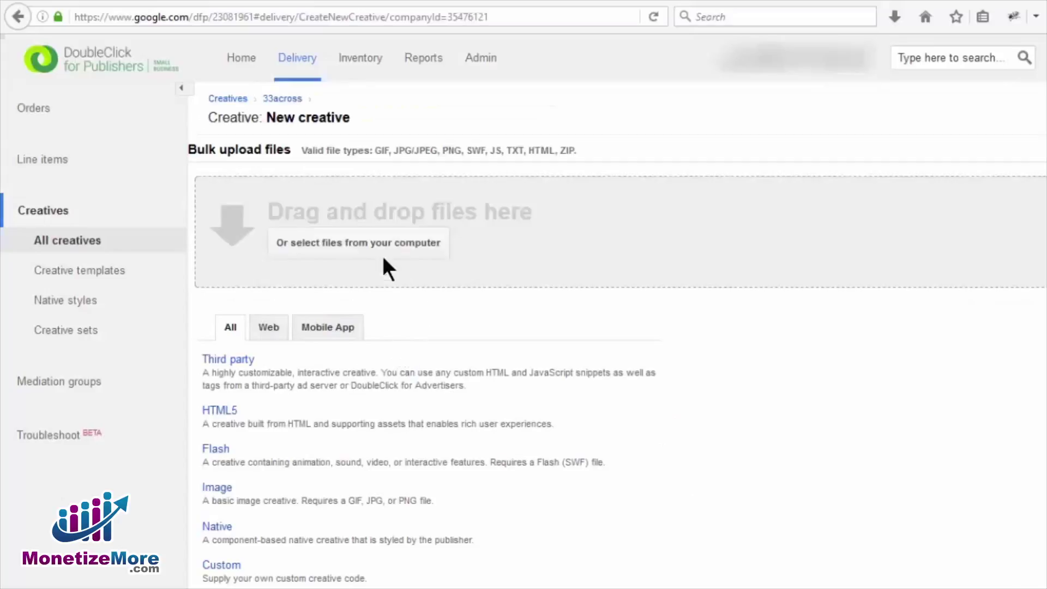
Bulk-upload the SpringSalesEvent JPG images from Pictures and scroll through the generated creative forms.
left_click(369, 243)
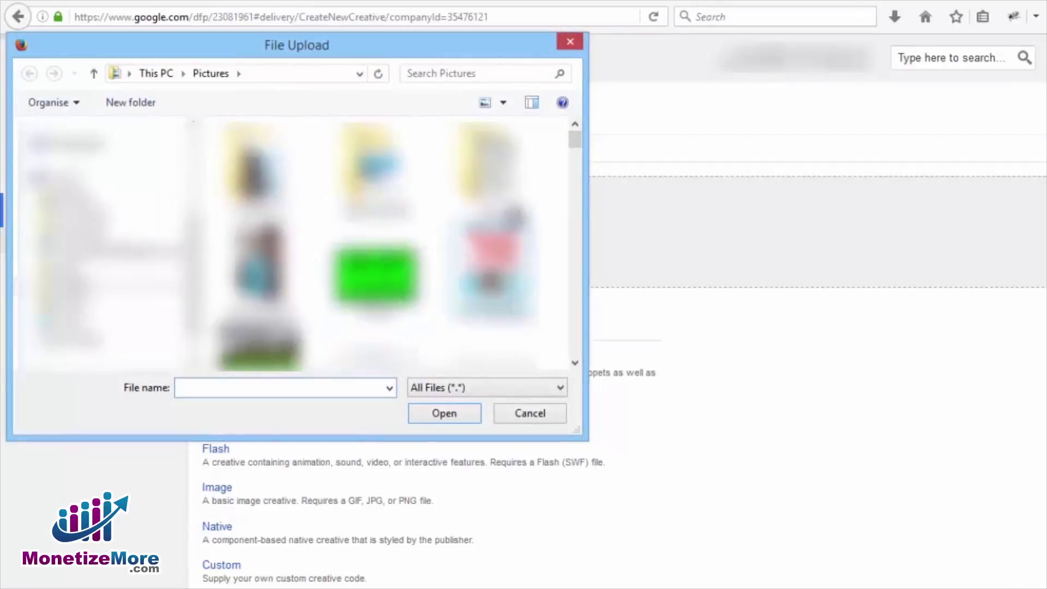
scroll(377, 243, "down", 10)
left_click(494, 156)
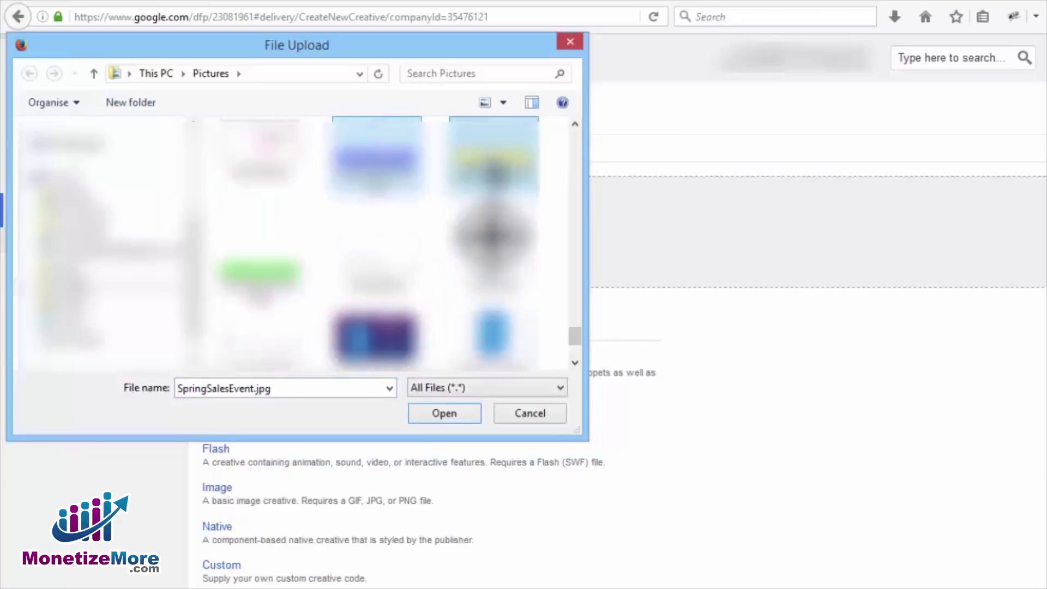
left_click(376, 159, "ctrl")
left_click(455, 409)
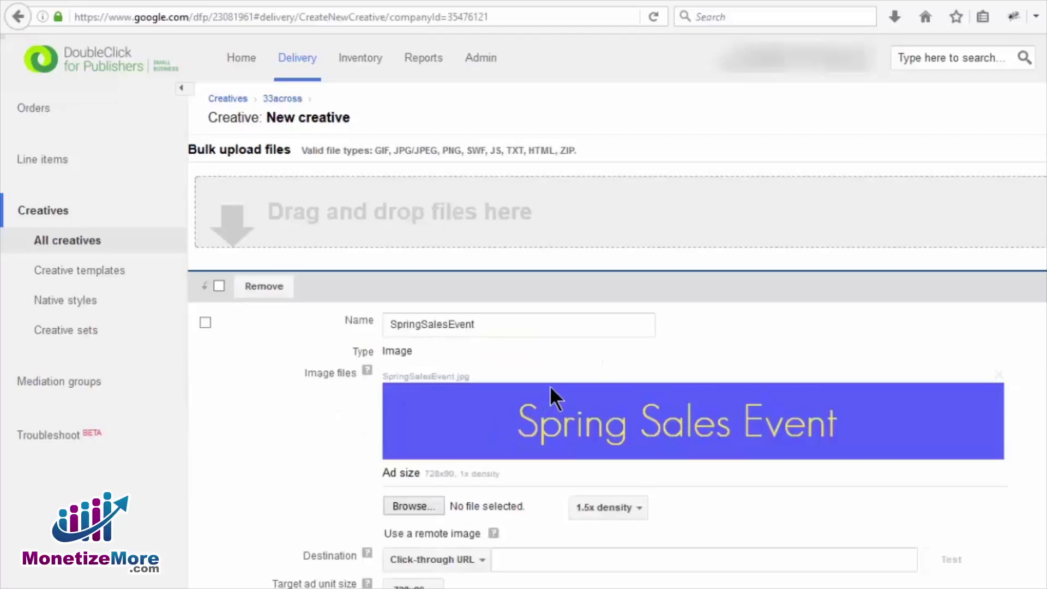
scroll(555, 374, "down", 5)
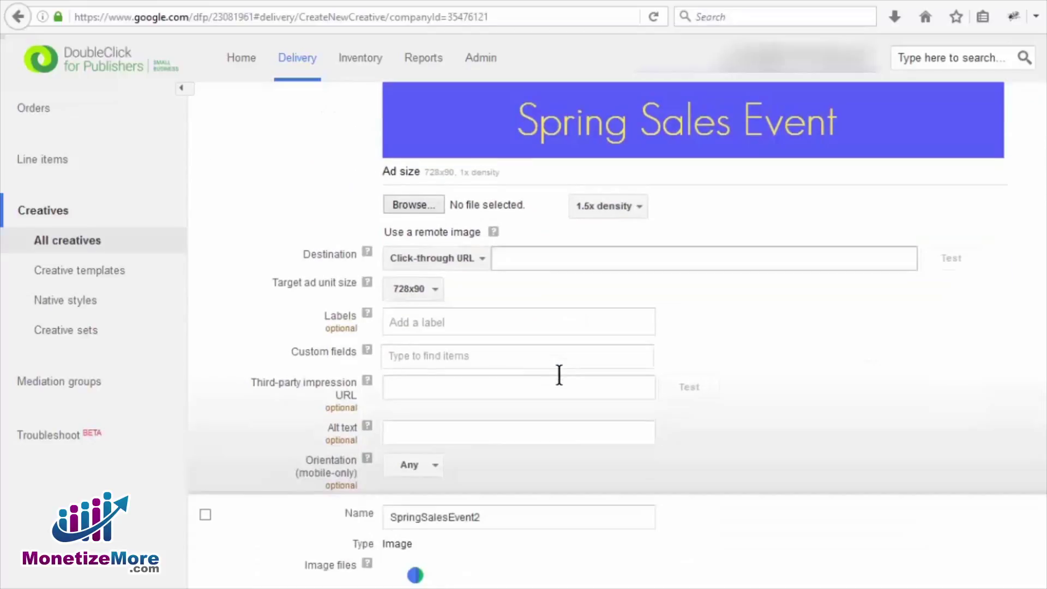
scroll(559, 374, "down", 8)
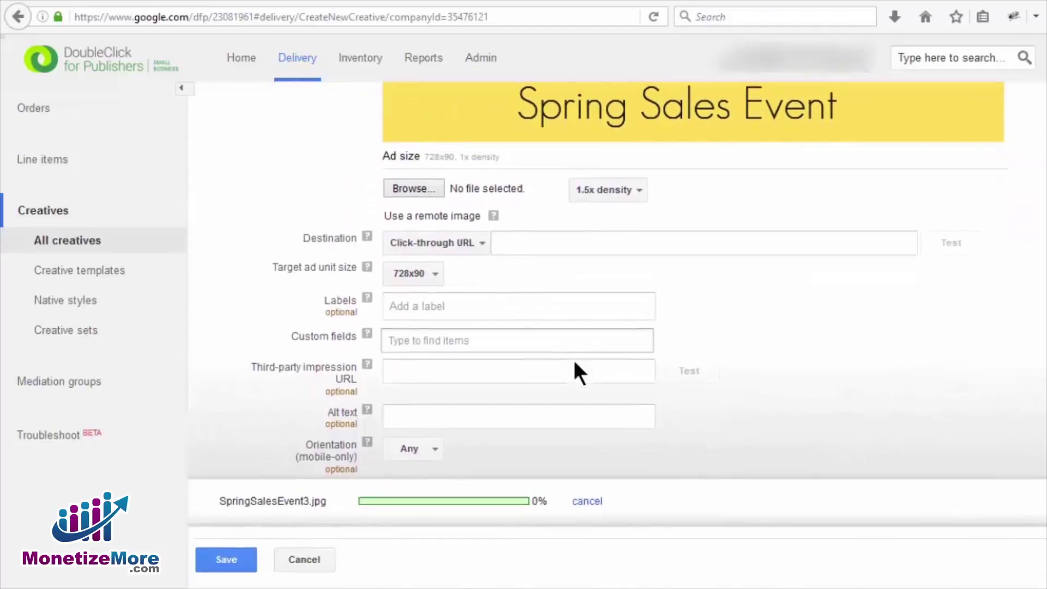
scroll(575, 362, "down", 1)
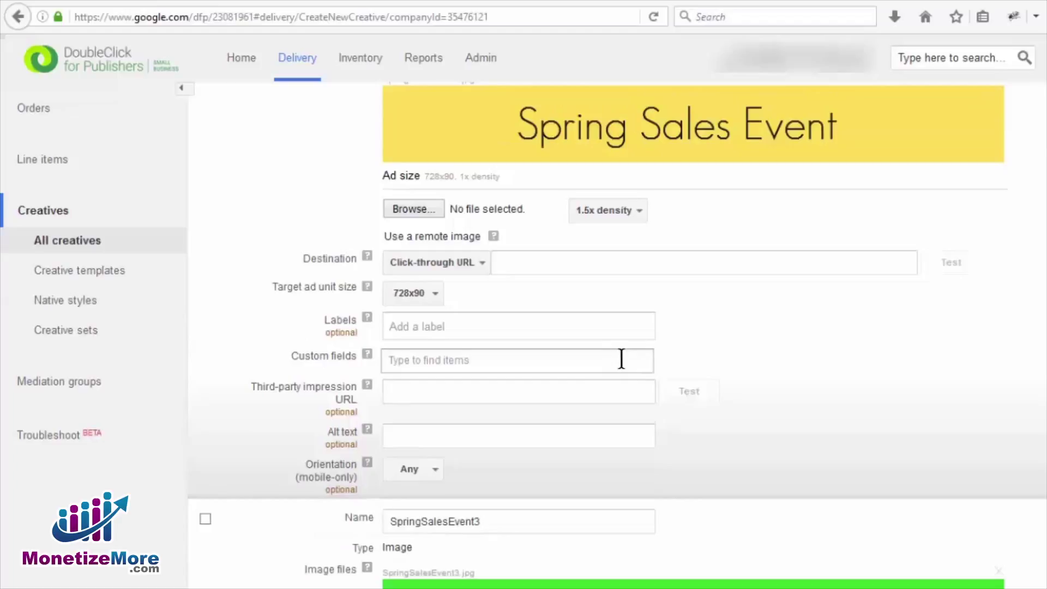
scroll(621, 359, "down", 9)
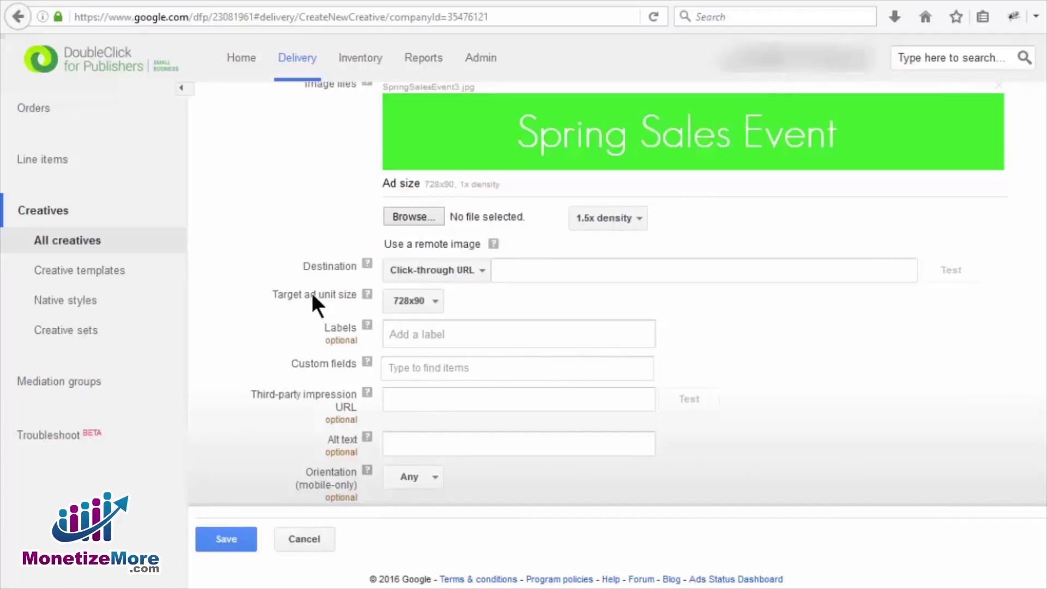
mouse_move(367, 298)
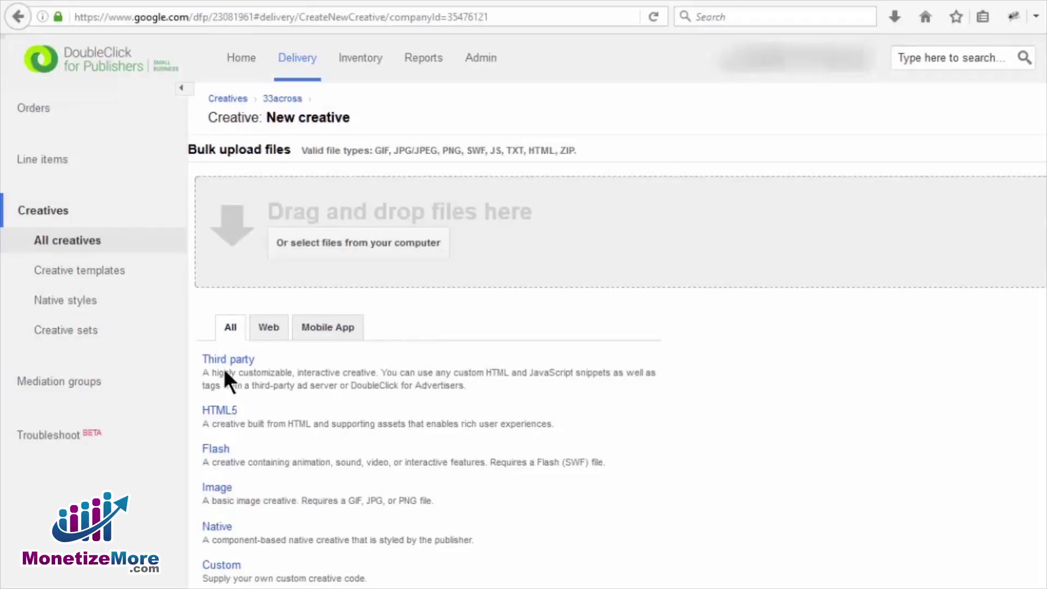
Start a Third party creative for 33across and review its empty name, code snippet and macro fields.
left_click(242, 361)
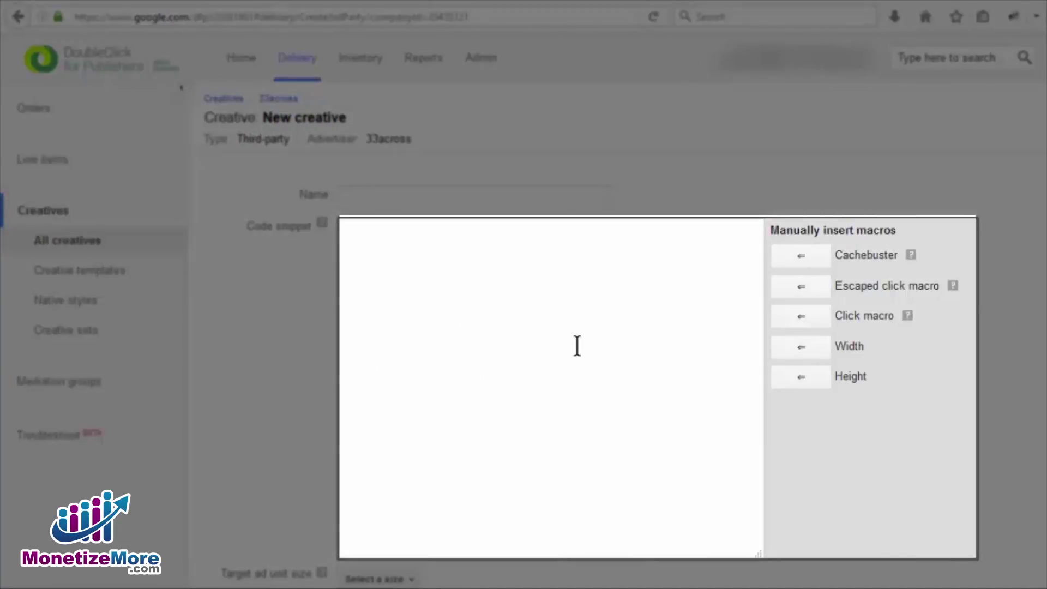
scroll(567, 331, "down", 2)
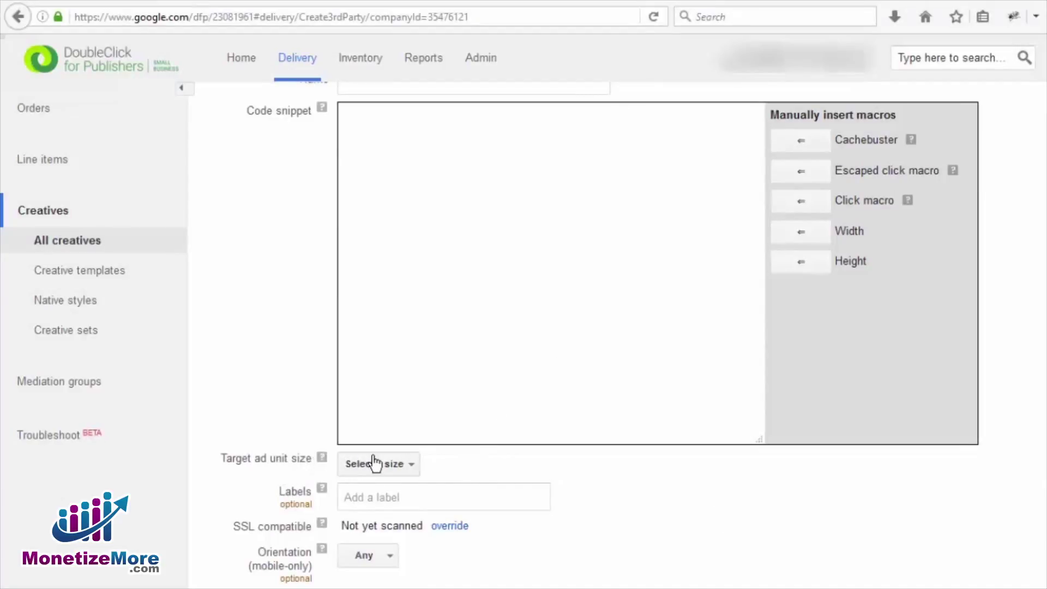
scroll(521, 453, "down", 1)
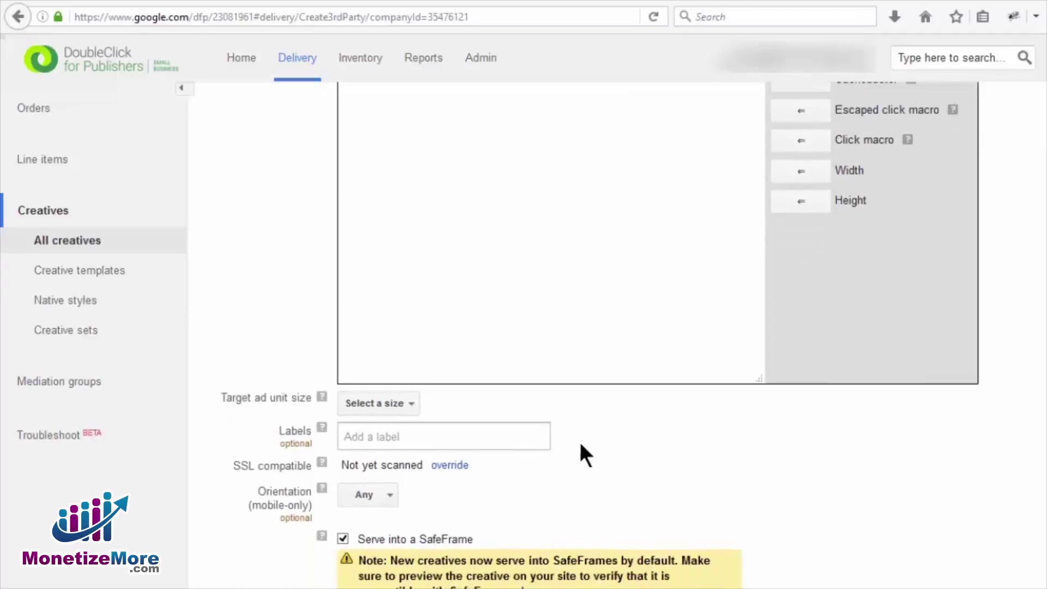
scroll(587, 452, "down", 2)
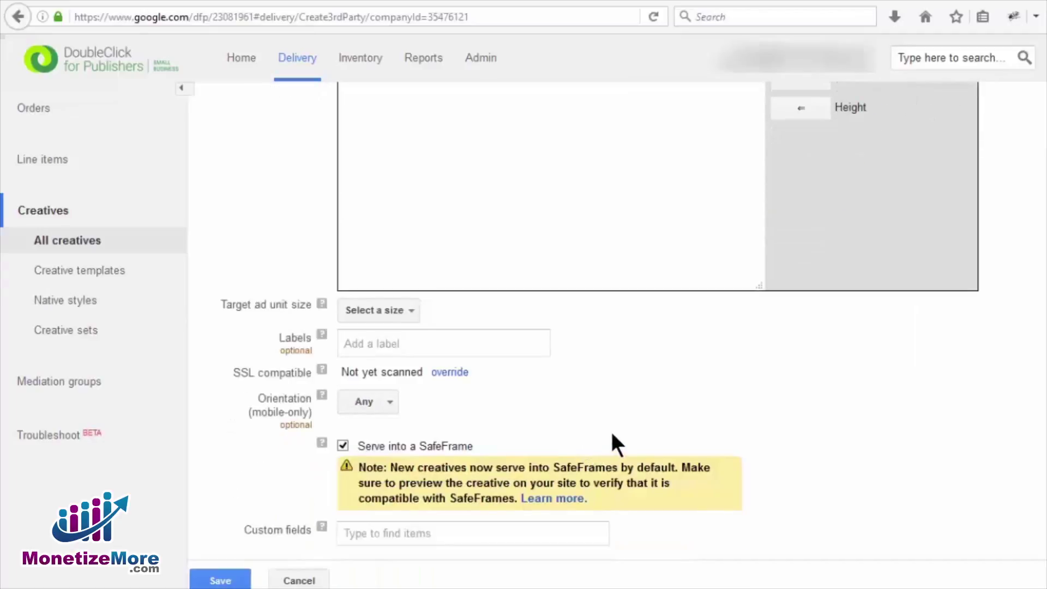
scroll(612, 435, "up", 4)
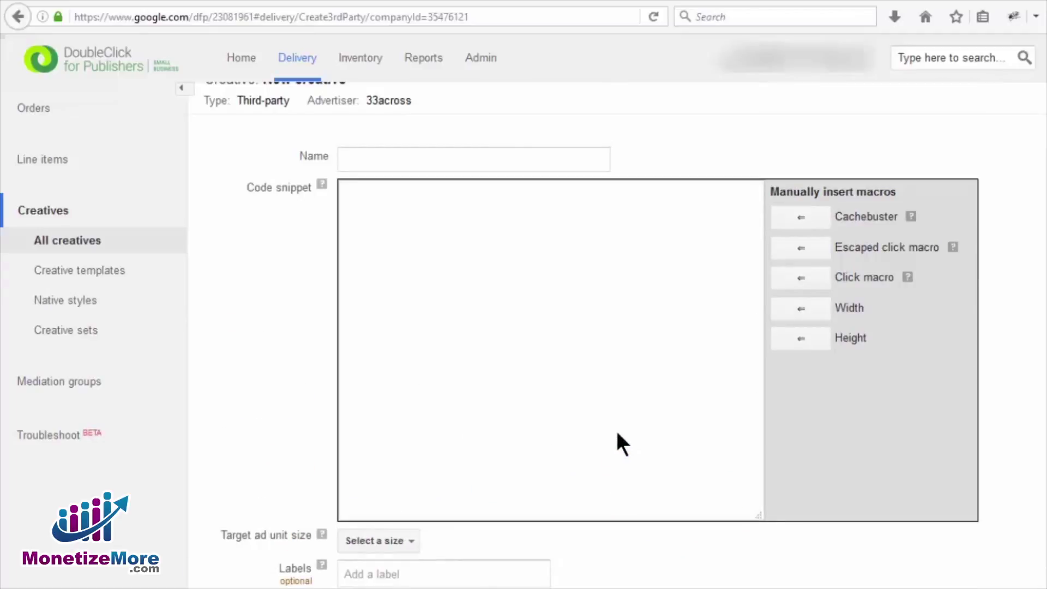
scroll(619, 437, "up", 1)
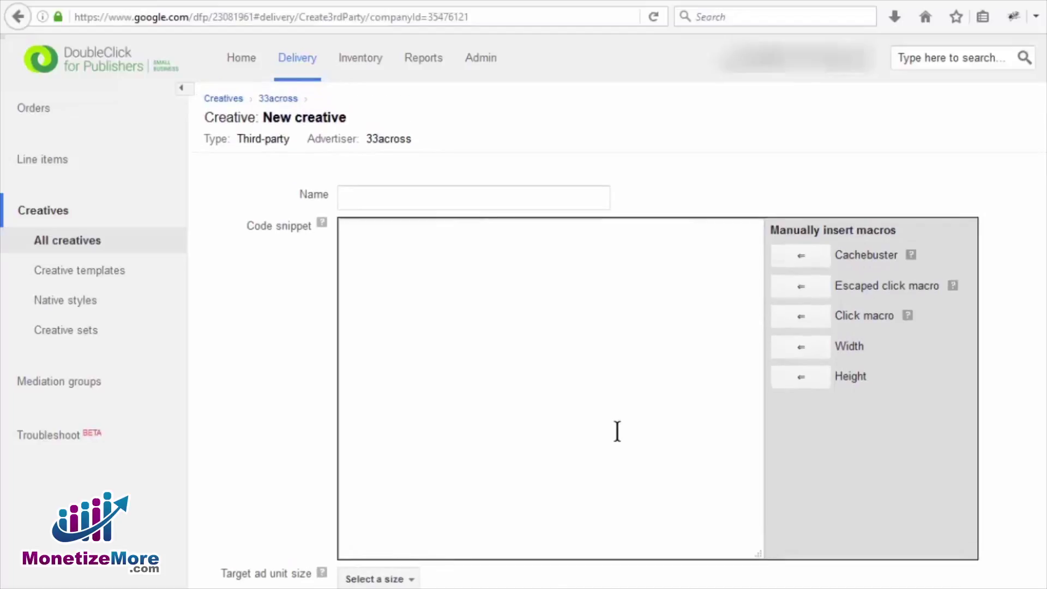